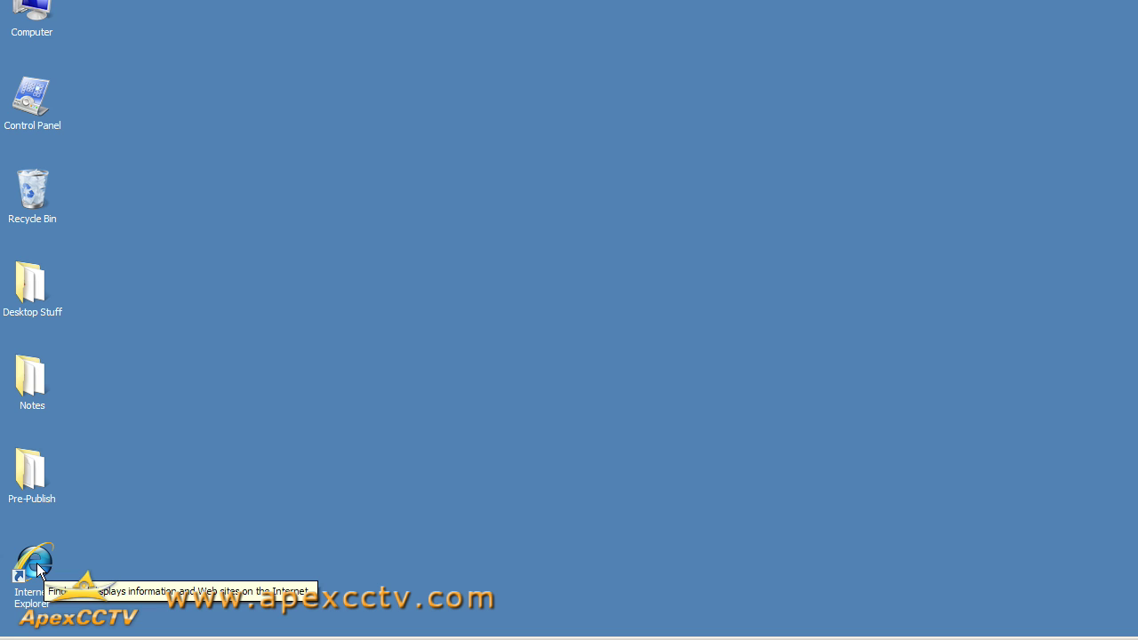
# Launch Internet Explorer, go to 192.168.1.3 and sign in to the router's admin page
pyautogui.doubleClick(37, 563)
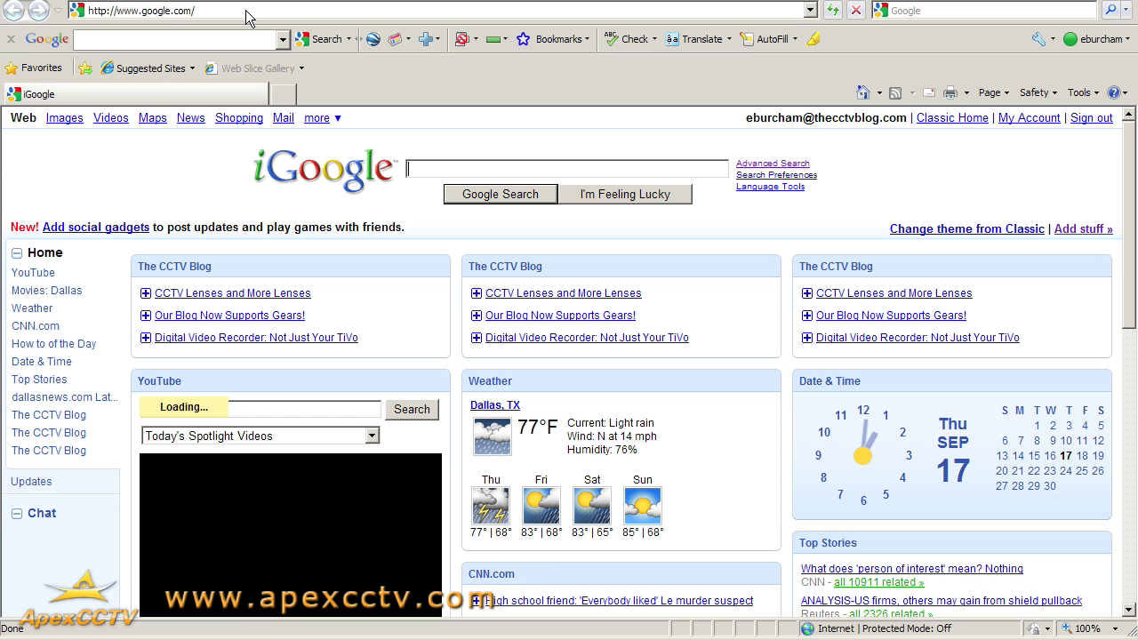
pyautogui.click(249, 10)
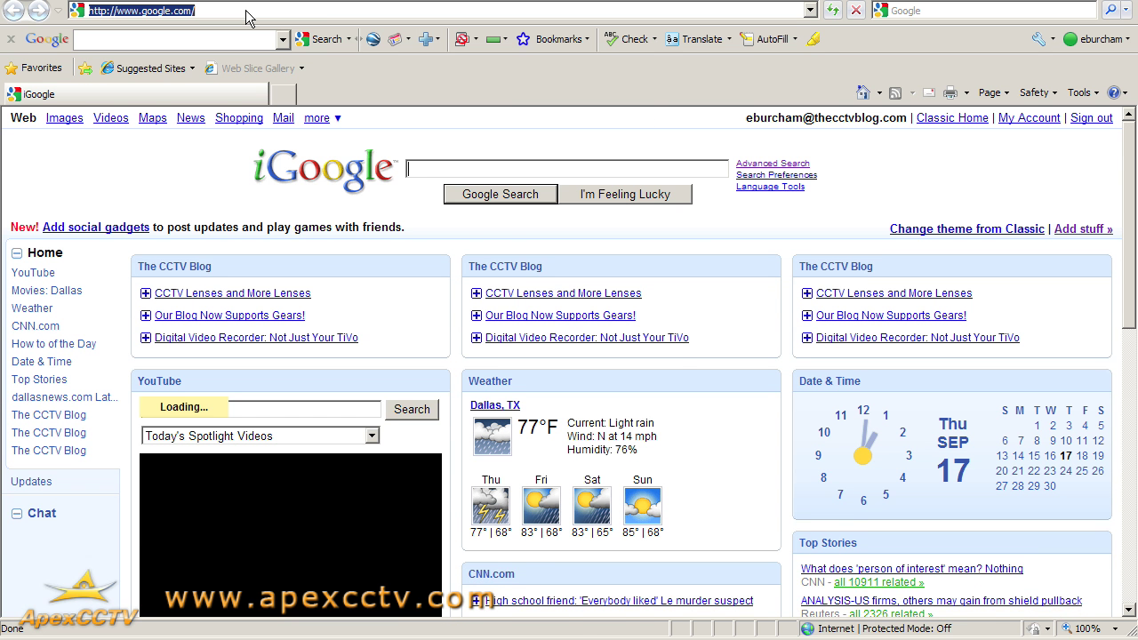
pyautogui.write('192.168.1.3')
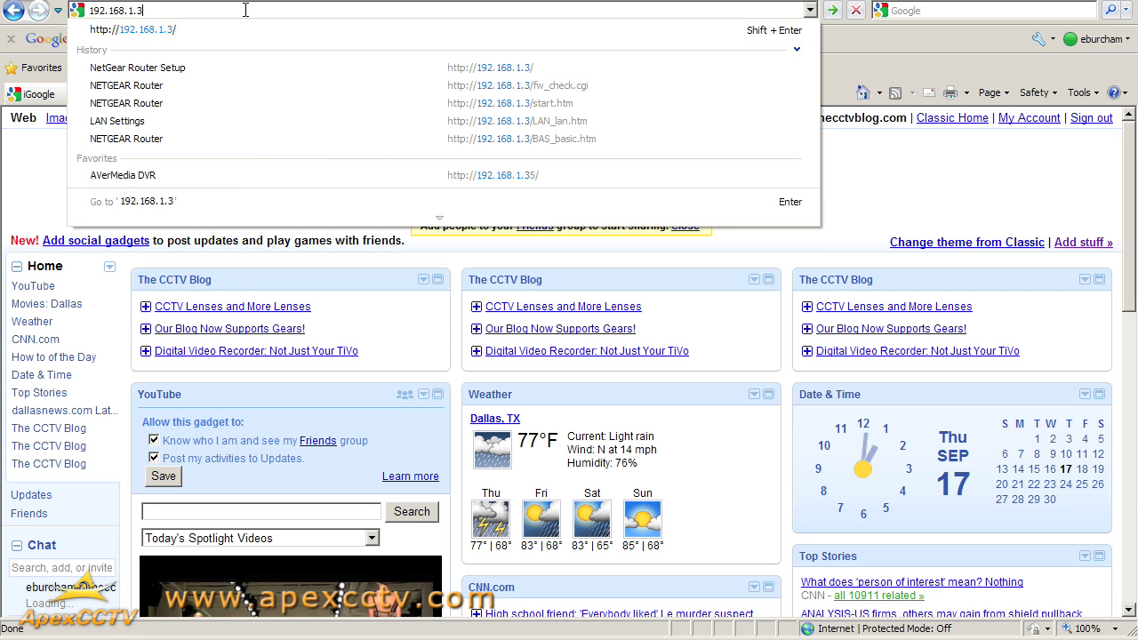
pyautogui.press('Return')
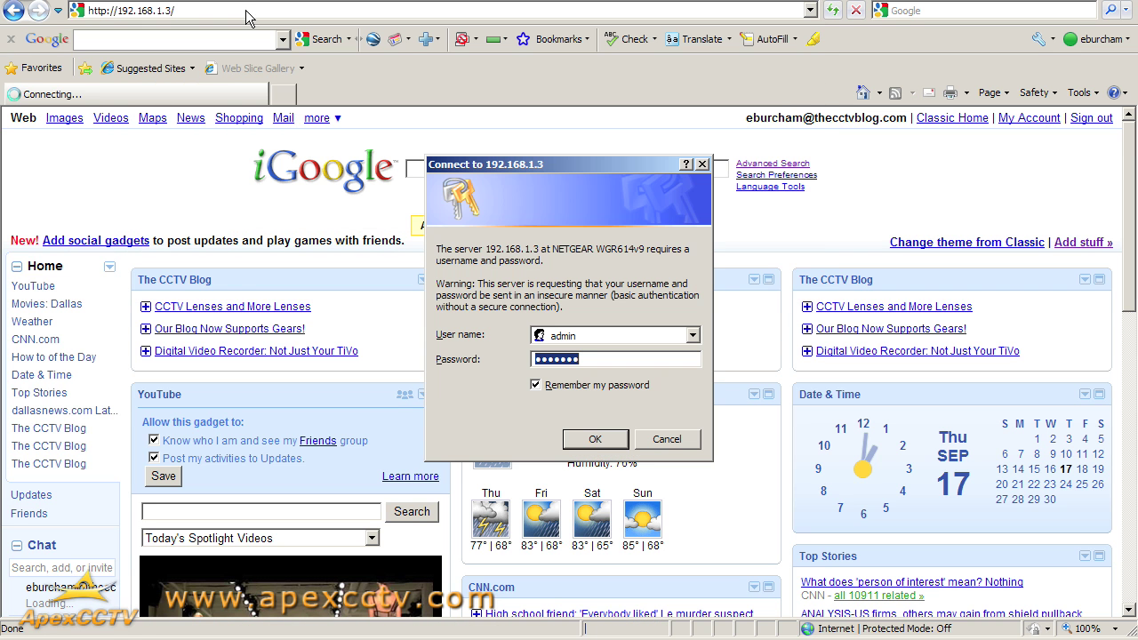
pyautogui.click(596, 442)
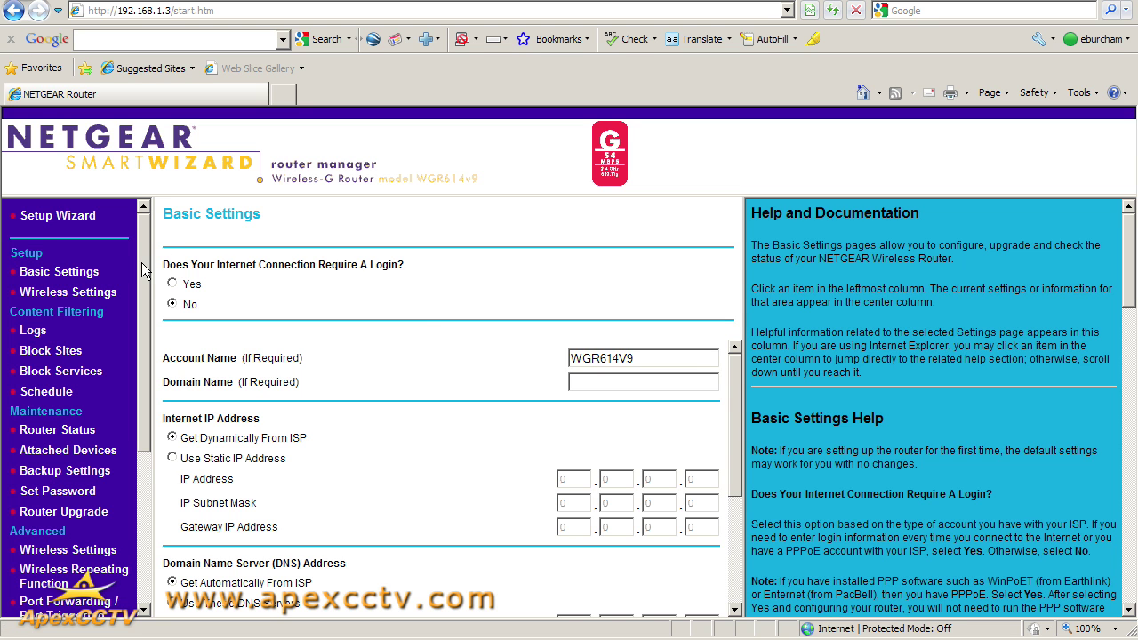
# Scroll the left navigation menu down to reveal the Advanced section
pyautogui.moveTo(142, 269); pyautogui.dragTo(143, 423)
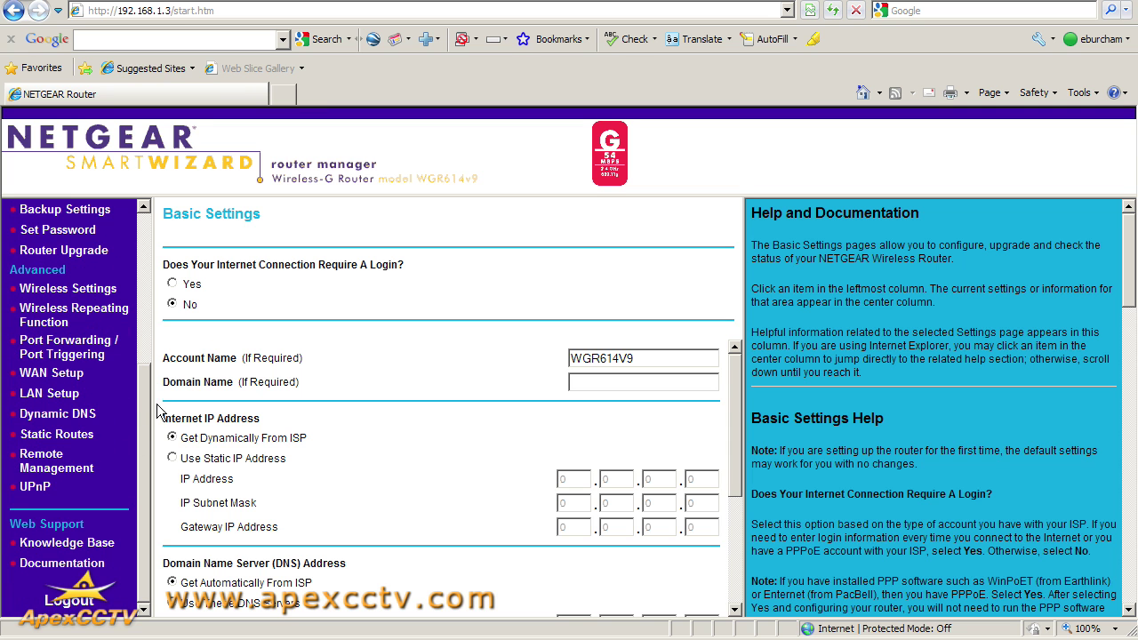
pyautogui.doubleClick(39, 270)
pyautogui.moveTo(39, 270); pyautogui.dragTo(45, 279)
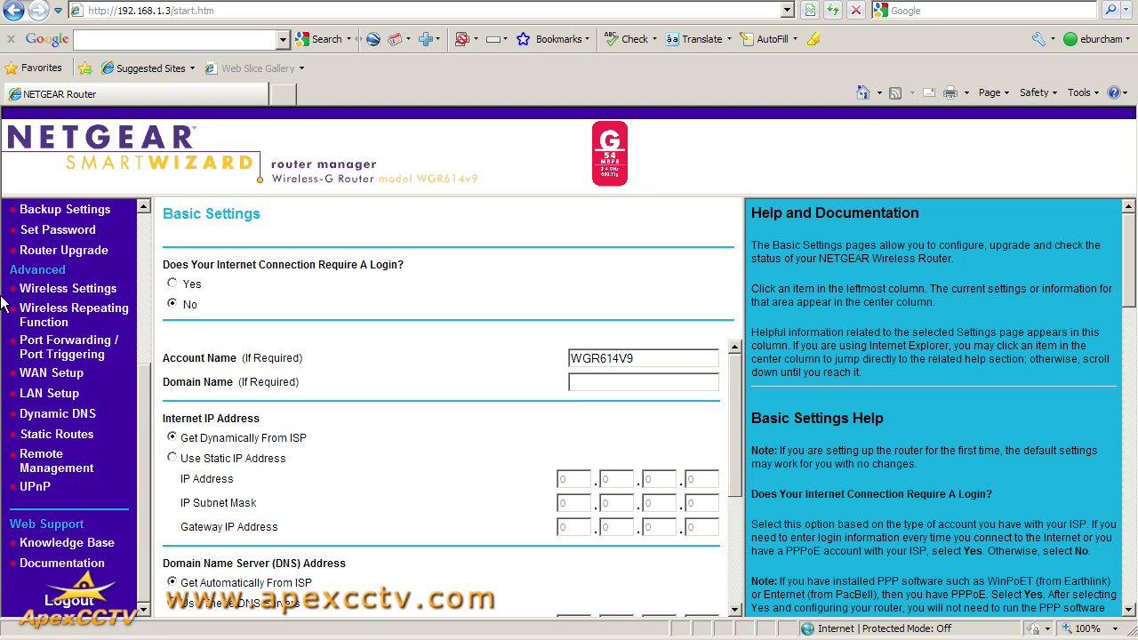
# Open LAN Setup under Advanced to see the DHCP range 192.168.1.100 to 192.168.1.254
pyautogui.click(73, 402)
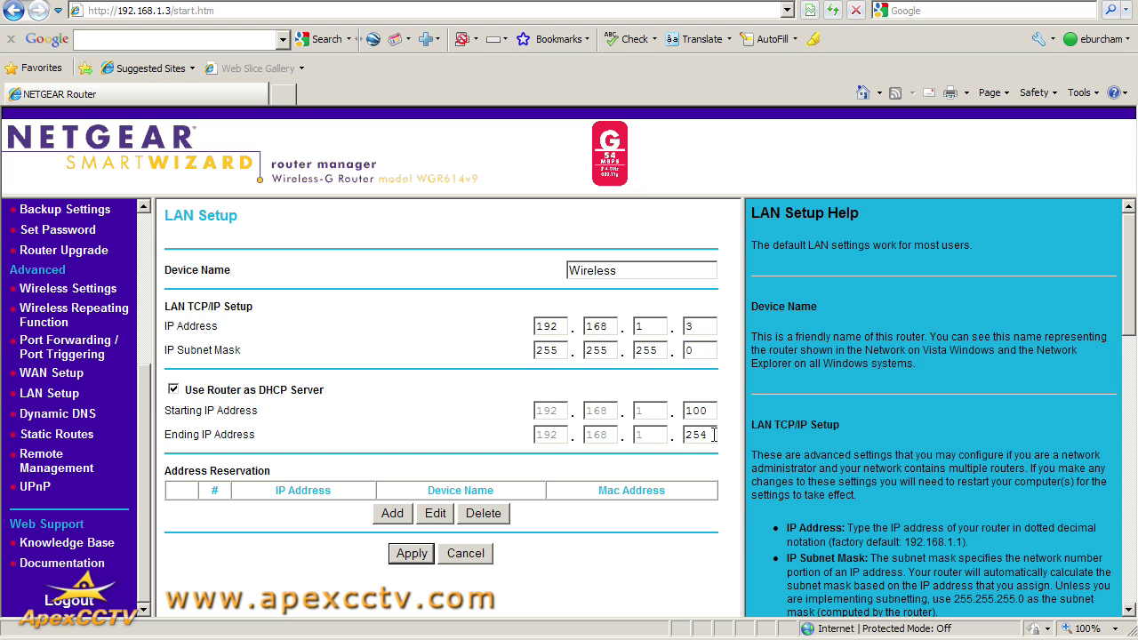
pyautogui.moveTo(714, 435); pyautogui.dragTo(672, 434)
pyautogui.click(925, 636)
pyautogui.click(1054, 578)
pyautogui.click(499, 428)
pyautogui.moveTo(710, 410); pyautogui.dragTo(708, 435)
pyautogui.click(708, 435)
pyautogui.moveTo(709, 410); pyautogui.dragTo(680, 412)
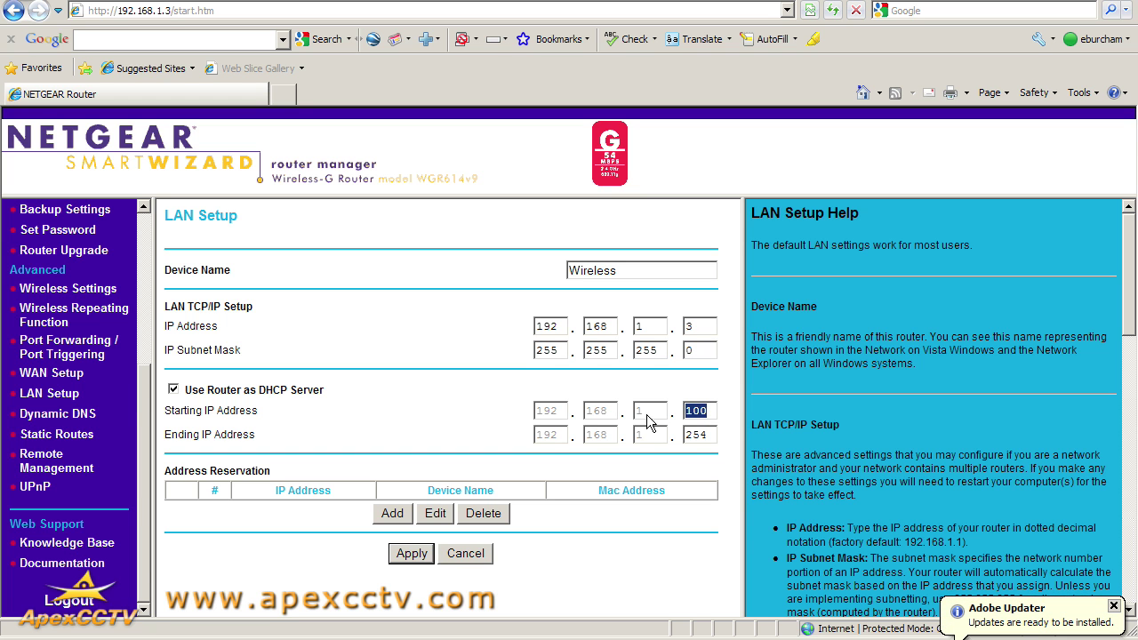
pyautogui.click(709, 418)
pyautogui.doubleClick(705, 414)
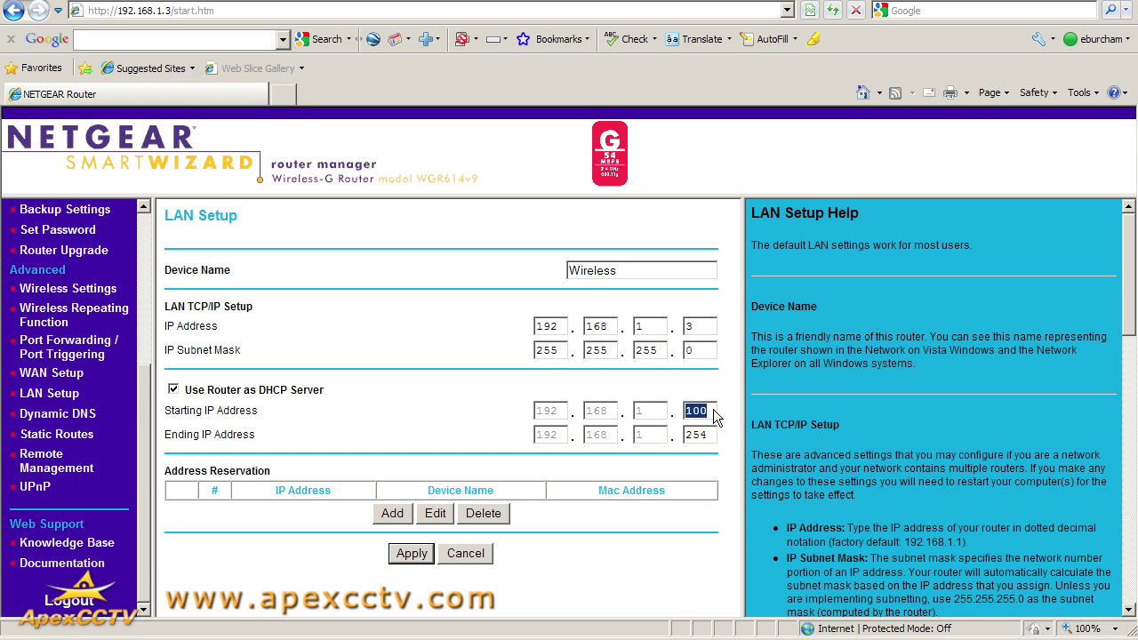
pyautogui.click(714, 413)
pyautogui.doubleClick(713, 413)
pyautogui.click(710, 411)
pyautogui.click(710, 410)
pyautogui.doubleClick(710, 410)
pyautogui.click(708, 412)
pyautogui.press('BackSpace')
pyautogui.write('1')
# Uncheck 'Use Router as DHCP Server' and highlight the starting address's last number, 100
pyautogui.click(731, 418)
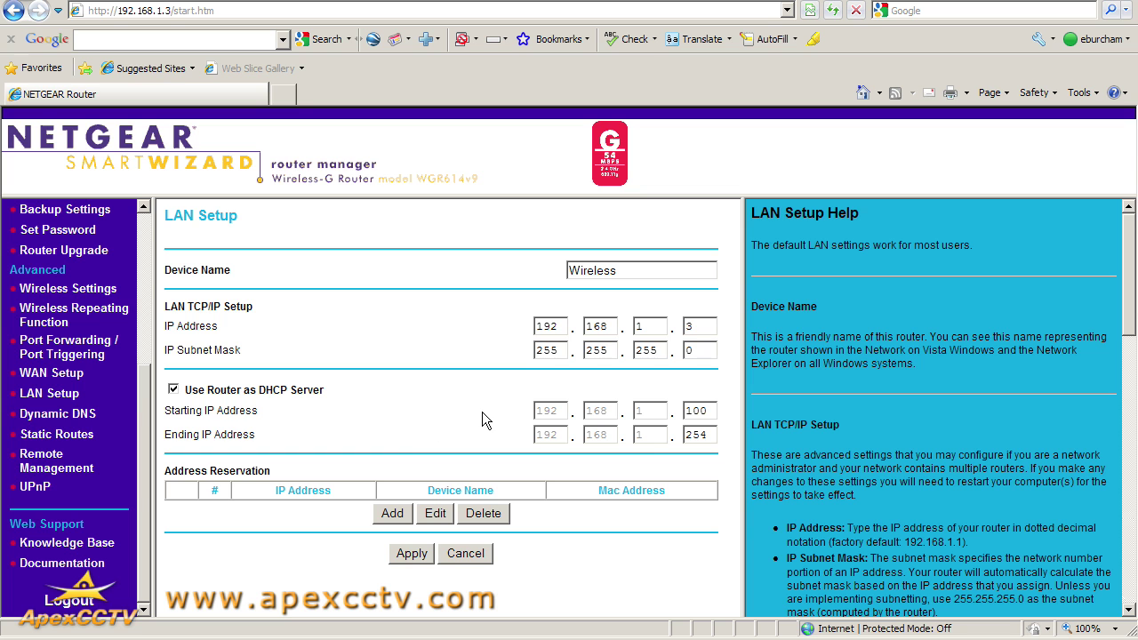
pyautogui.click(173, 390)
pyautogui.doubleClick(709, 411)
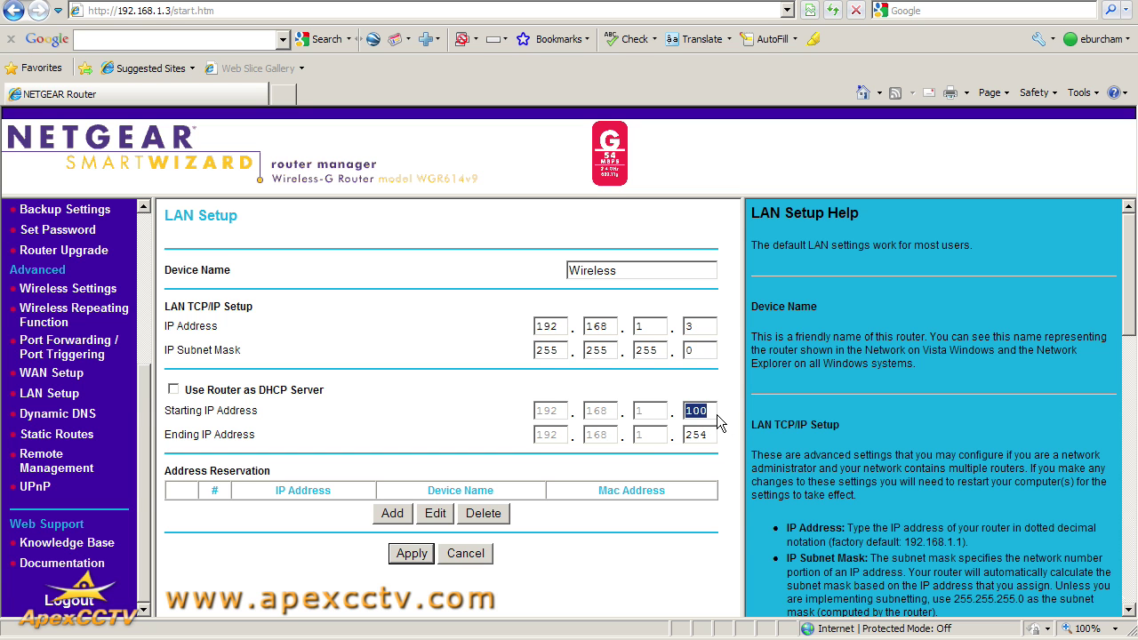
pyautogui.click(705, 412)
pyautogui.moveTo(687, 412); pyautogui.dragTo(709, 412)
pyautogui.click(462, 419)
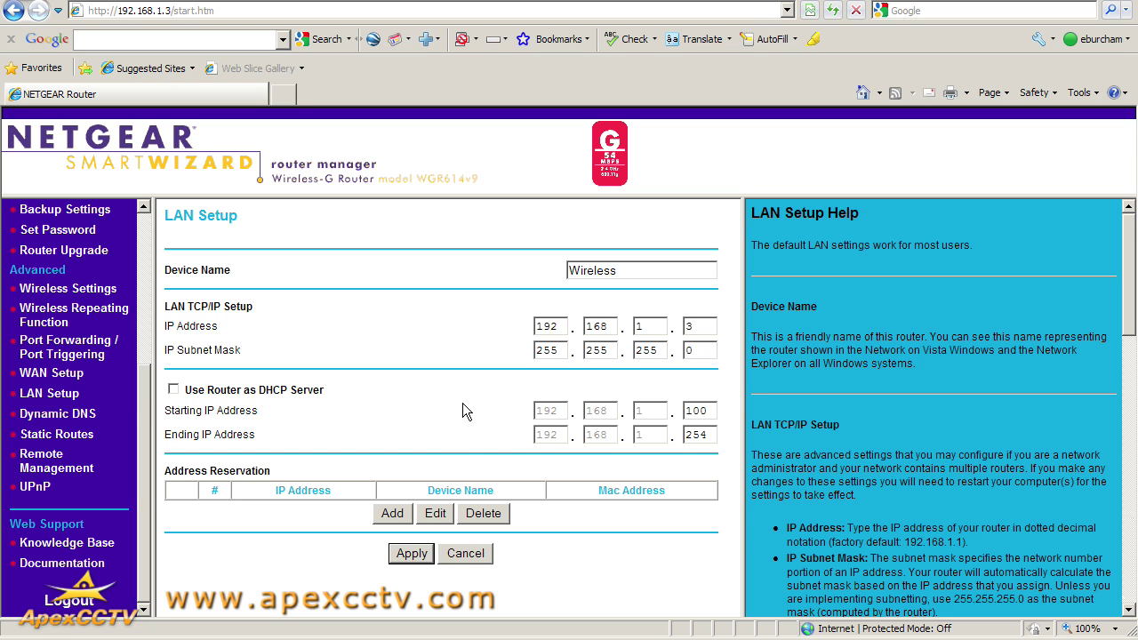